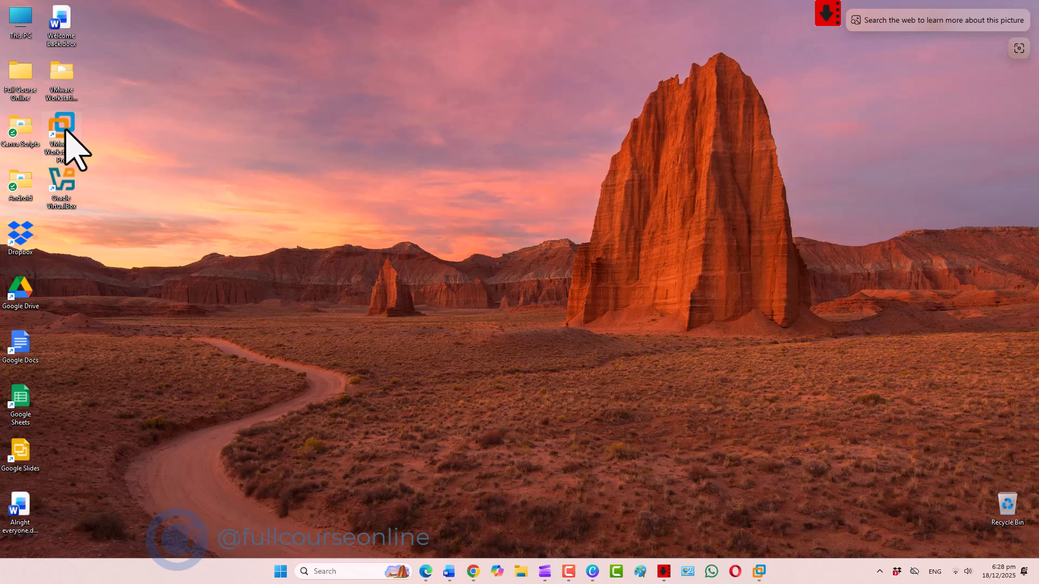
# - Launch VMware Workstation Pro and minimize its window
pyautogui.doubleClick(62, 129)
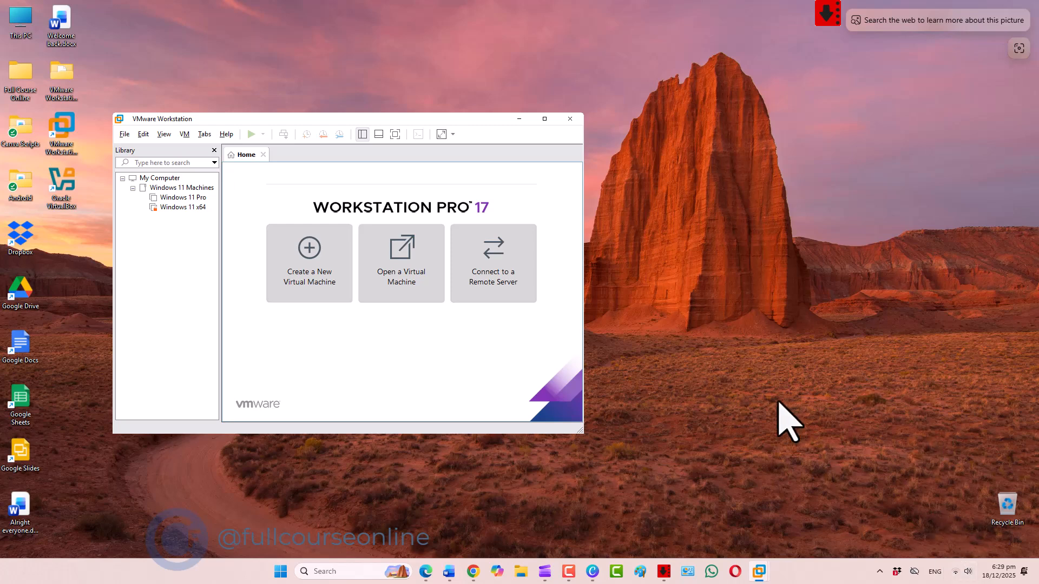
pyautogui.click(516, 119)
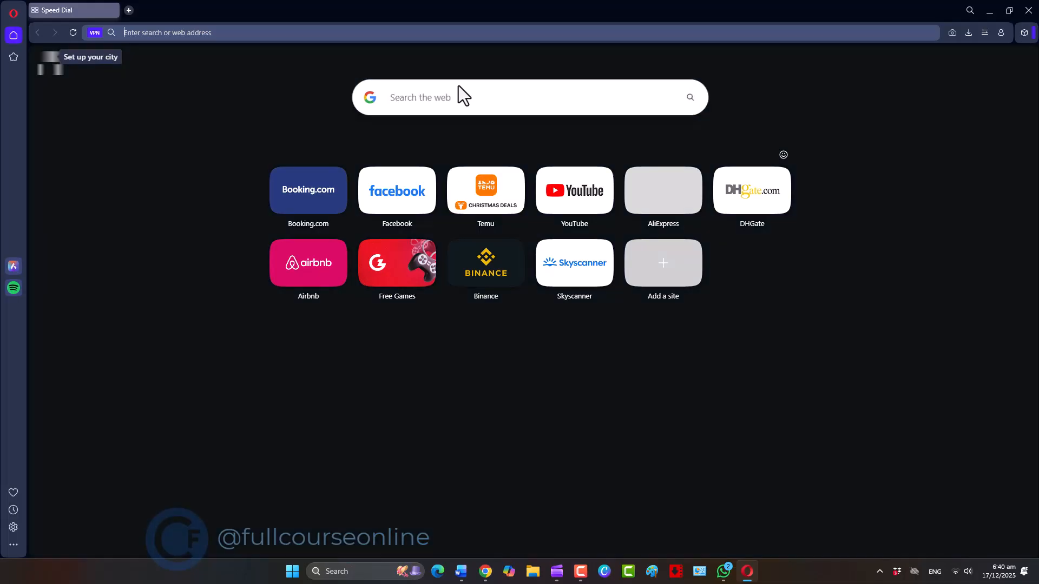
# - In the Opera browser, search the web for "kali linux download" and open the official Get Kali page
pyautogui.write('kali linux')
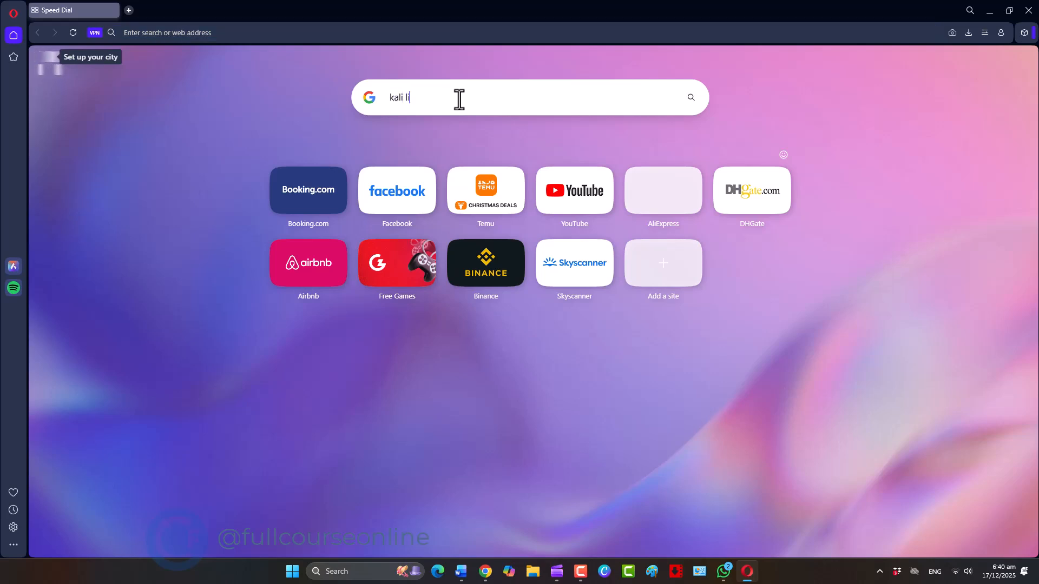
pyautogui.write(' download')
pyautogui.press('Return')
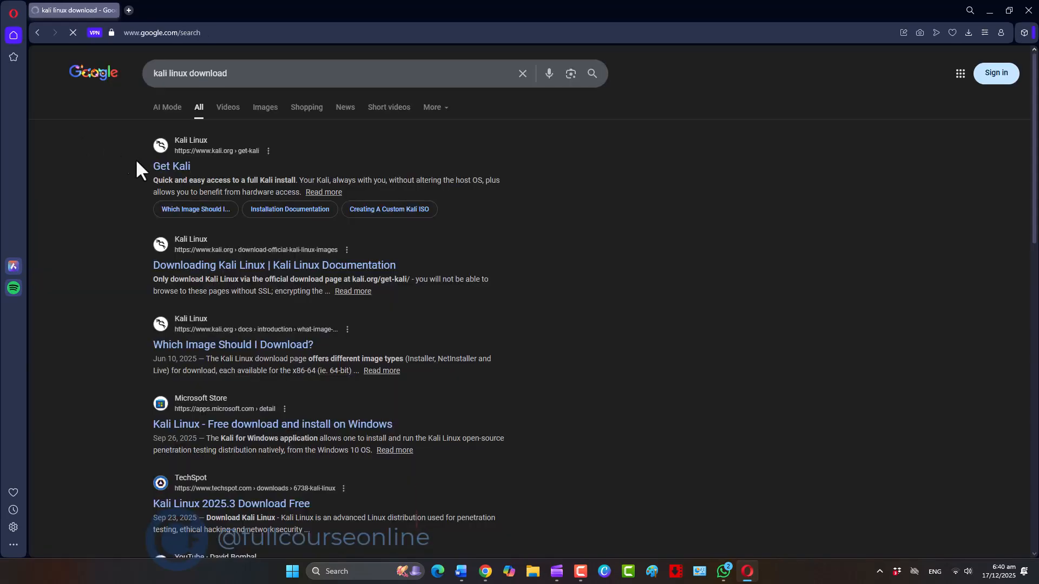
pyautogui.click(187, 175)
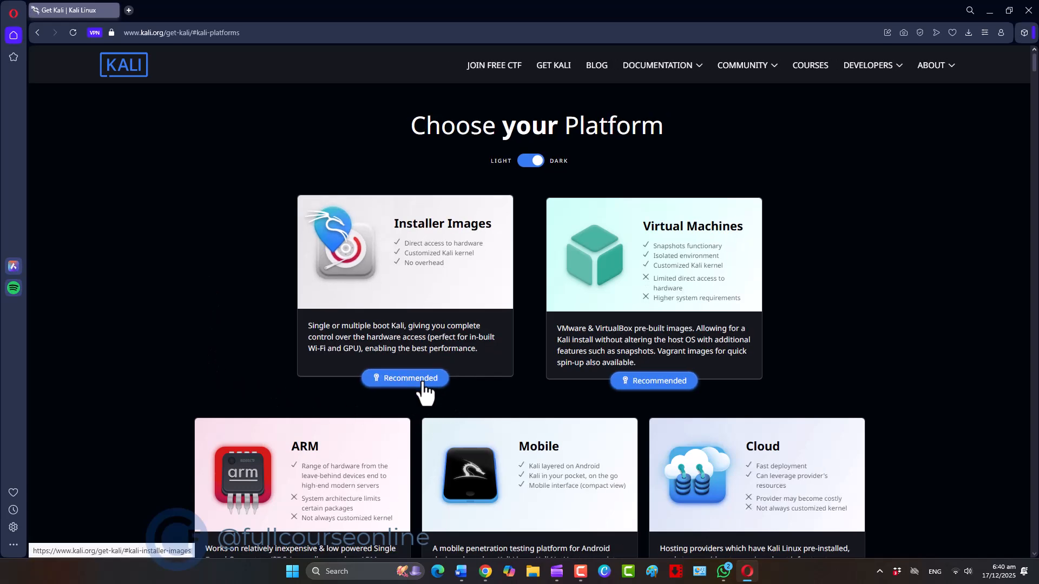
# - Download the recommended x86_64 Kali Linux 2025.4 Installer image from the Installer Images section and close the browser
pyautogui.click(425, 389)
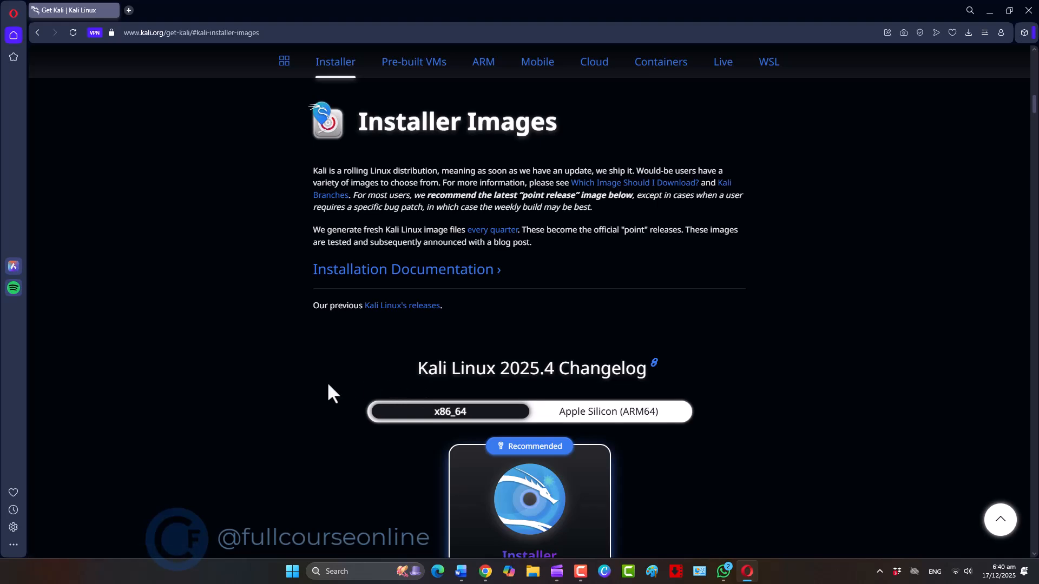
pyautogui.scroll(-4, 1036, 123)
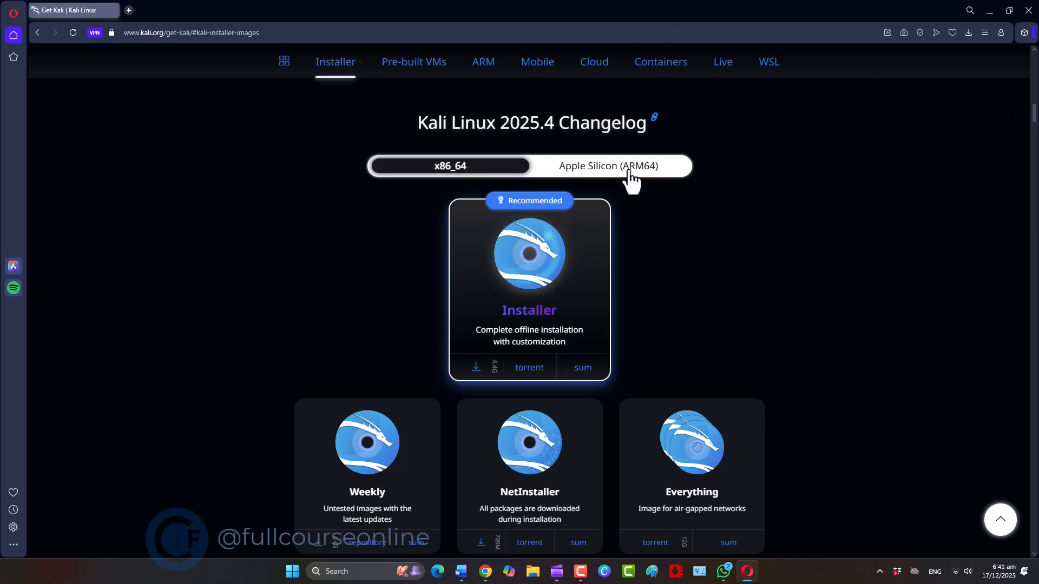
pyautogui.click(475, 368)
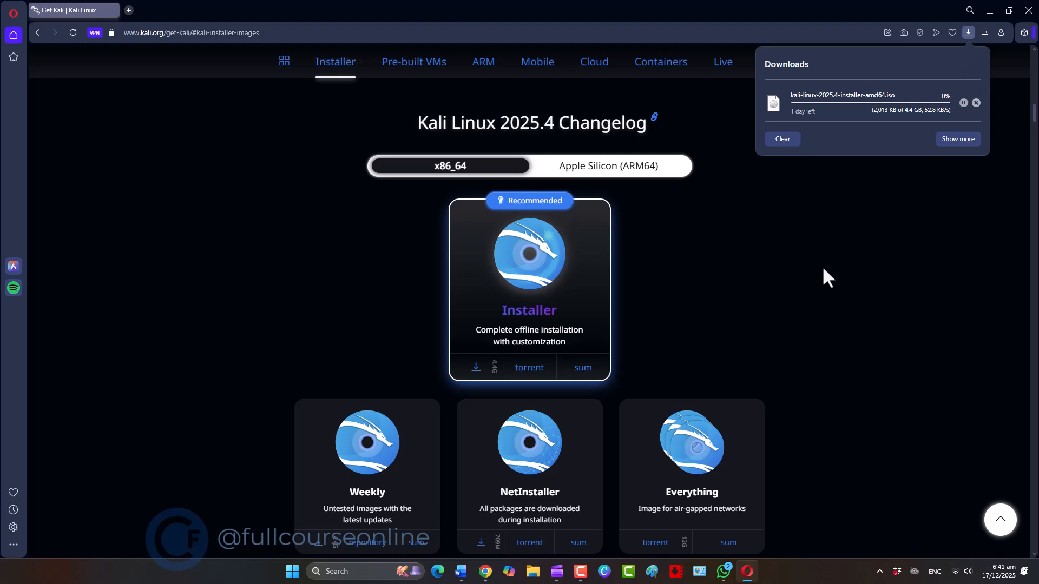
pyautogui.click(1028, 10)
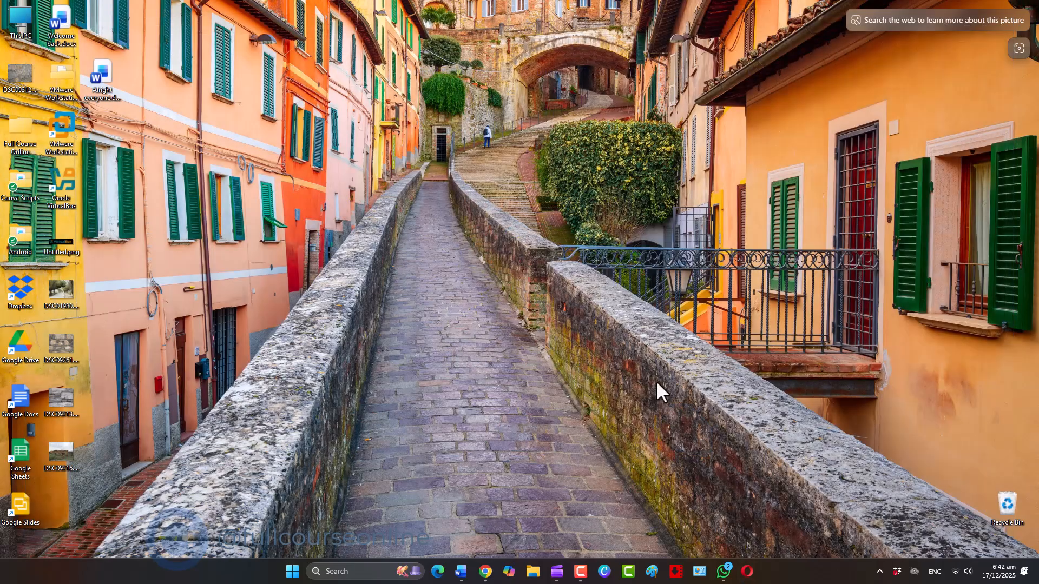
# - Locate kali-linux-2025.4-installer-amd64.iso on Local Disk (C:) in File Explorer, and close the window
pyautogui.press('super+e')
pyautogui.click(70, 463)
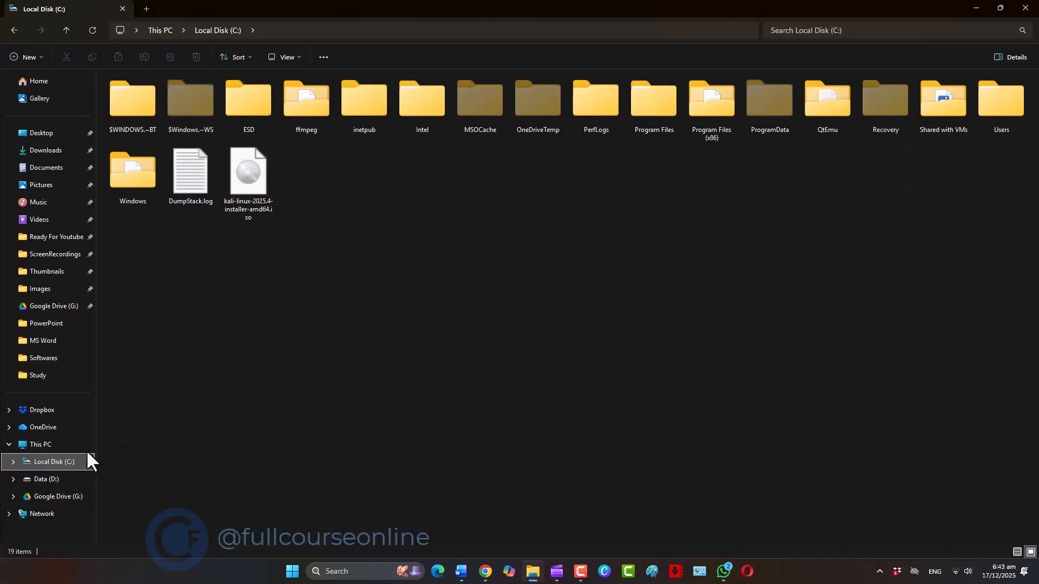
pyautogui.click(241, 190)
pyautogui.click(1025, 7)
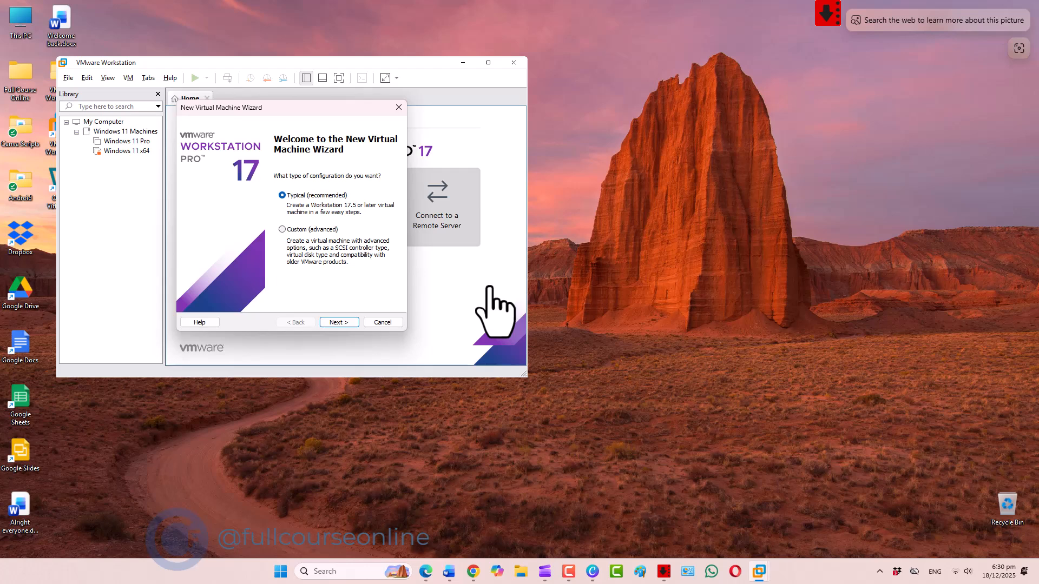
# - Configure a Typical new virtual machine in VMware Workstation with the operating system installed later, guest Linux, version Debian 12.x 64-bit
pyautogui.click(355, 323)
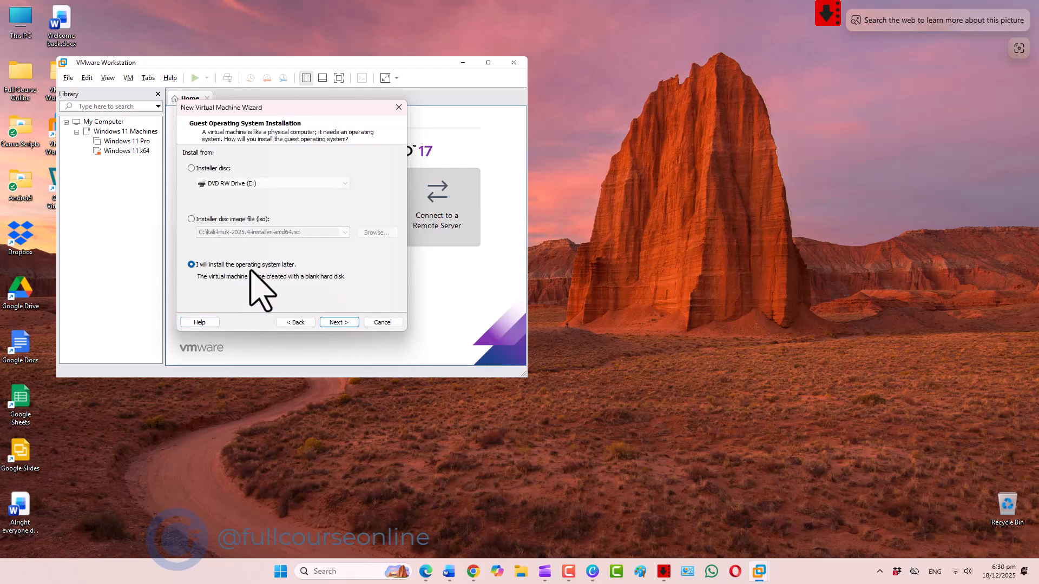
pyautogui.click(344, 323)
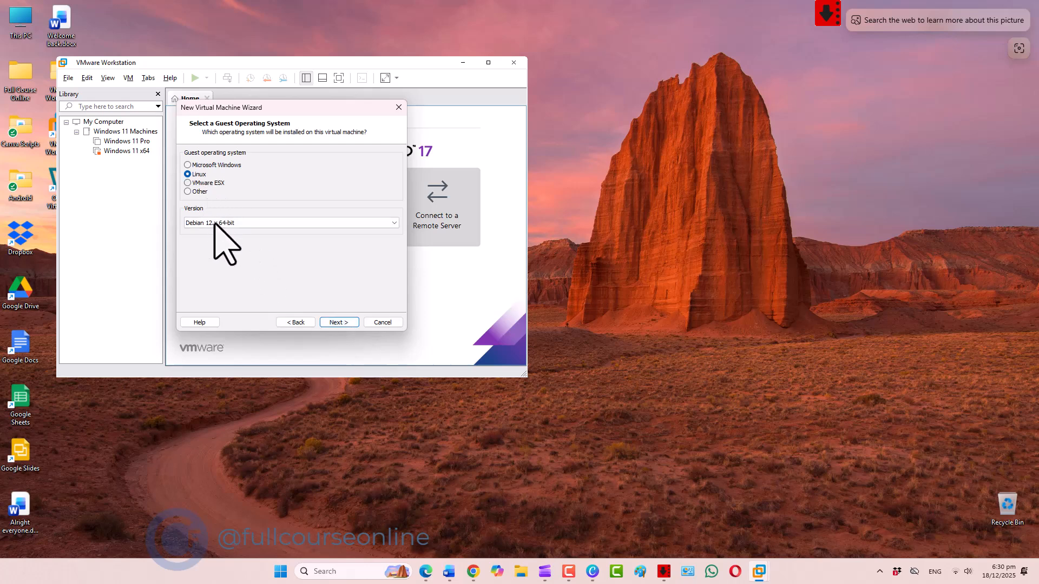
pyautogui.click(393, 224)
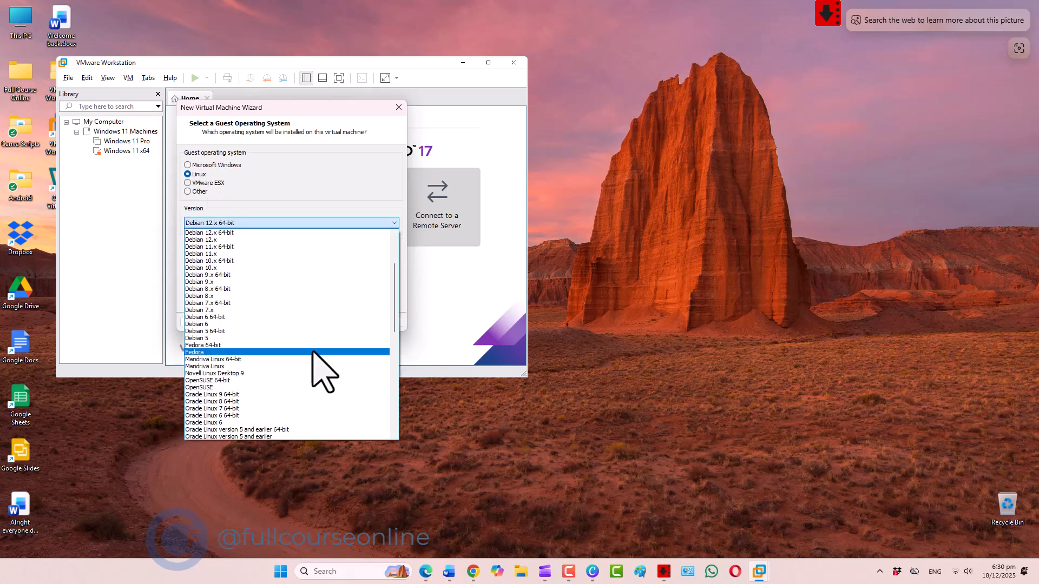
pyautogui.scroll(1, 290, 325)
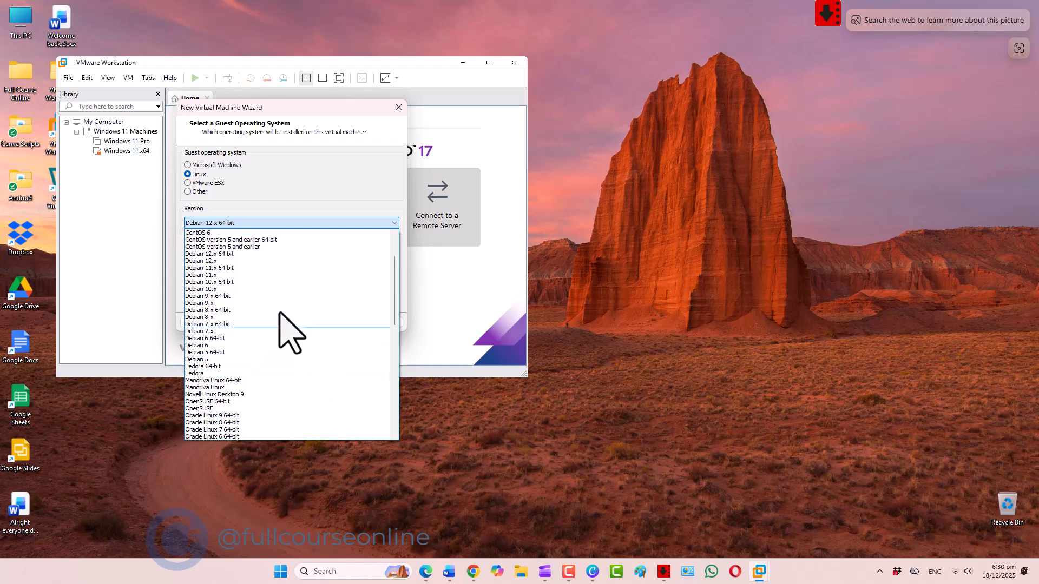
pyautogui.click(239, 253)
pyautogui.click(349, 323)
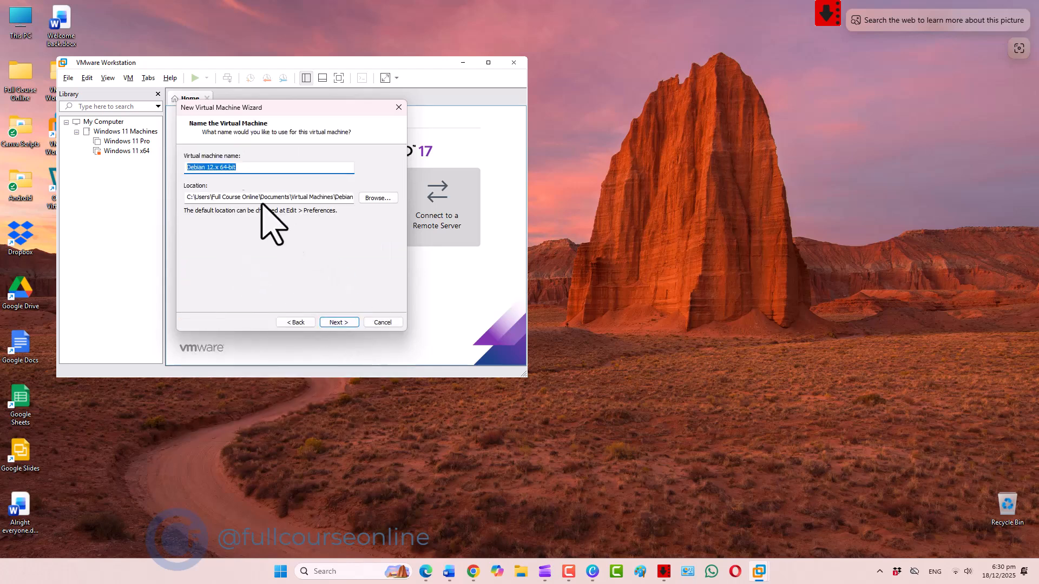
# - Name the virtual machine "Kali Linux" and create it with a 20 GB disk split into multiple files
pyautogui.click(244, 170)
pyautogui.moveTo(245, 172); pyautogui.dragTo(103, 175)
pyautogui.write('Kali Linux')
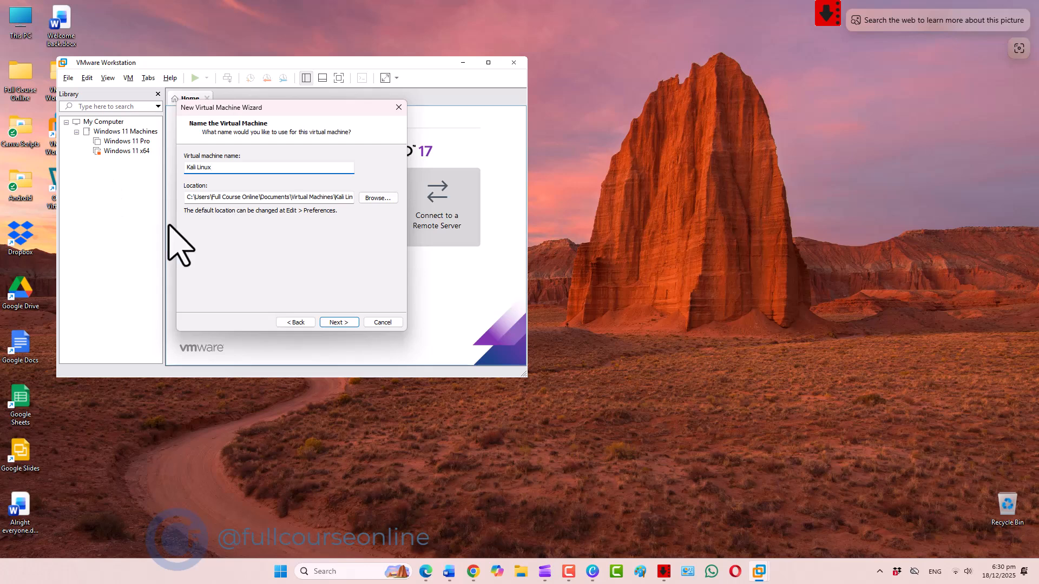
pyautogui.click(349, 323)
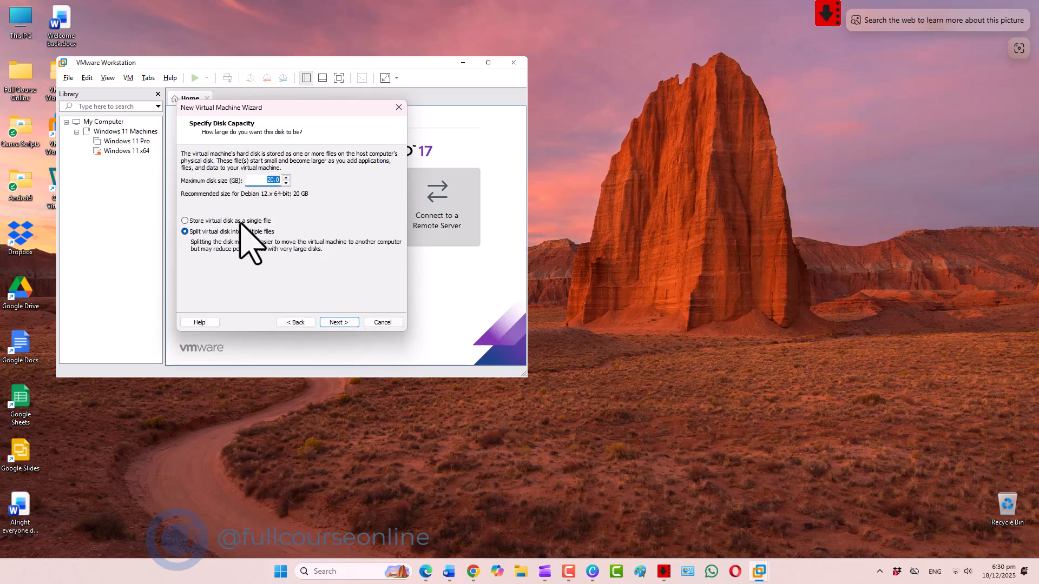
pyautogui.click(352, 322)
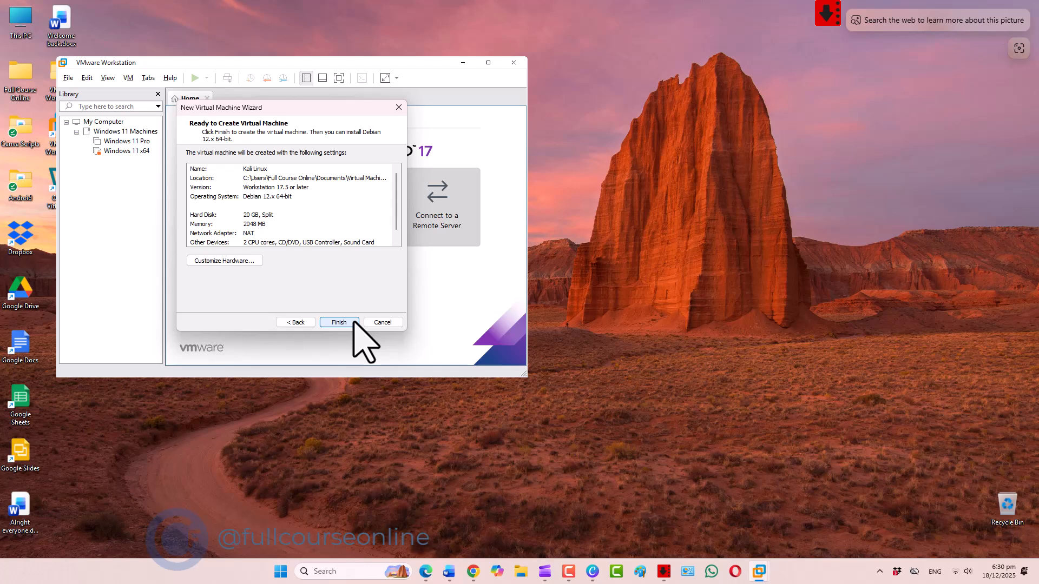
pyautogui.click(353, 322)
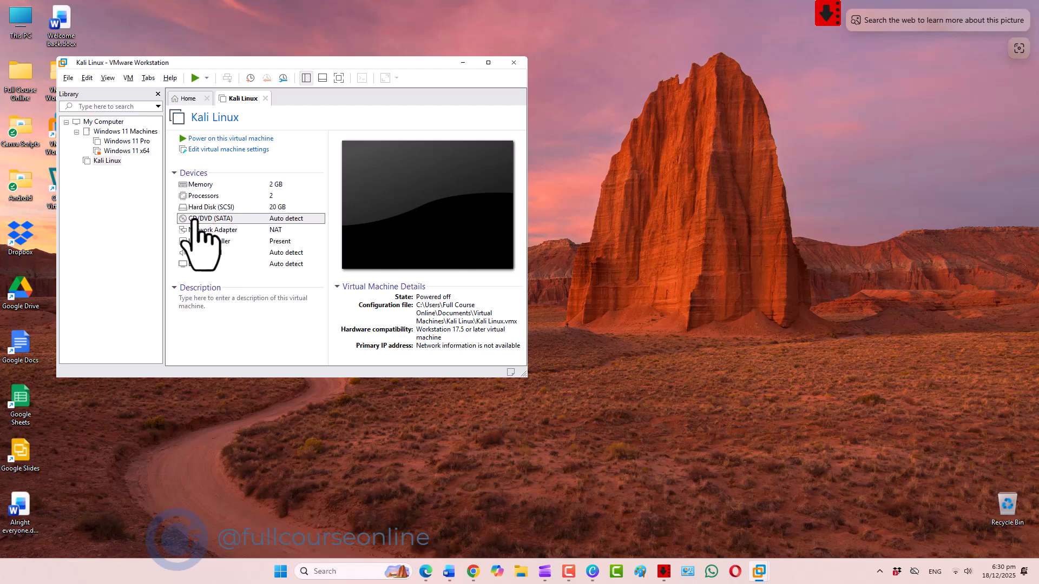
# - Set the virtual machine's CD/DVD (SATA) drive to use the ISO image C:\kali-linux-2025.4-installer-amd64.iso
pyautogui.click(268, 218)
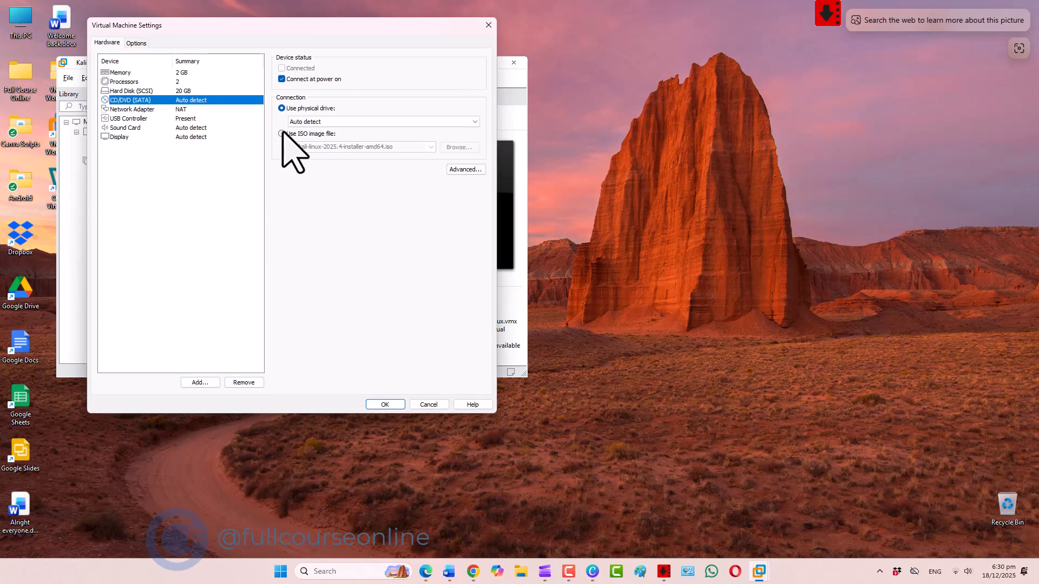
pyautogui.click(282, 133)
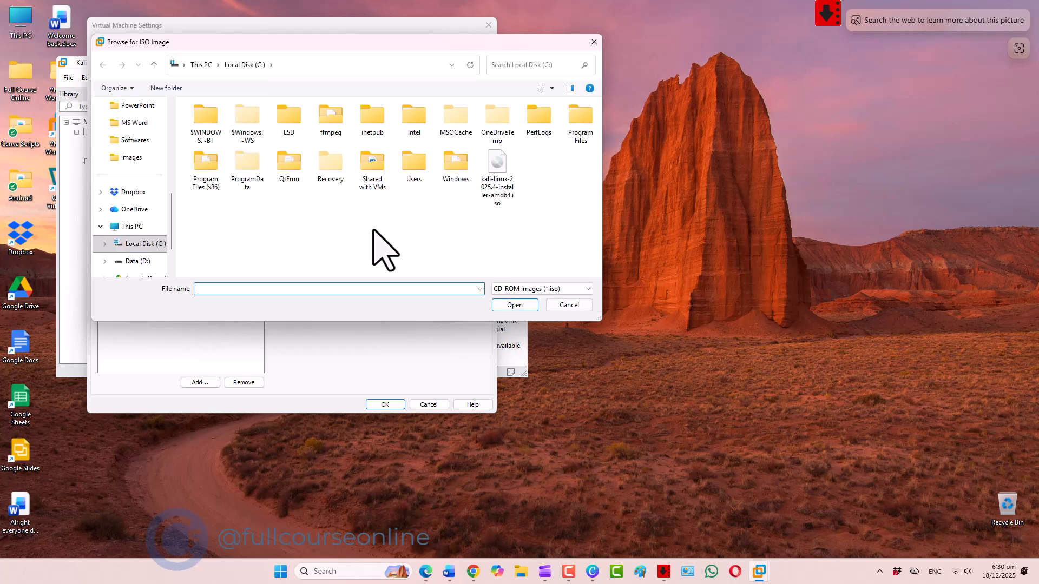
pyautogui.click(496, 176)
pyautogui.click(514, 306)
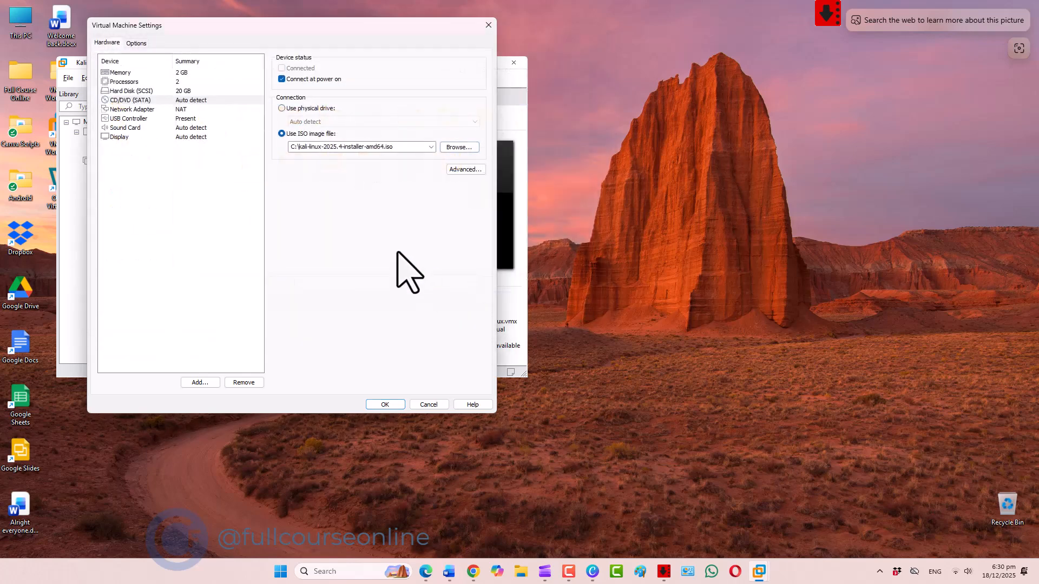
pyautogui.click(386, 404)
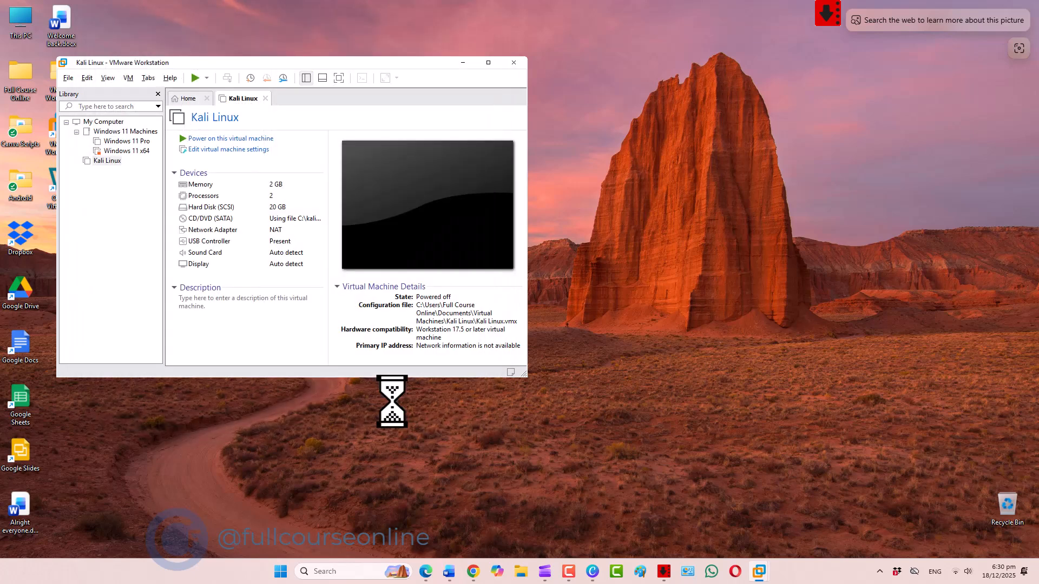
# - Power on the Kali Linux virtual machine into Graphical install and display it in full screen
pyautogui.click(194, 79)
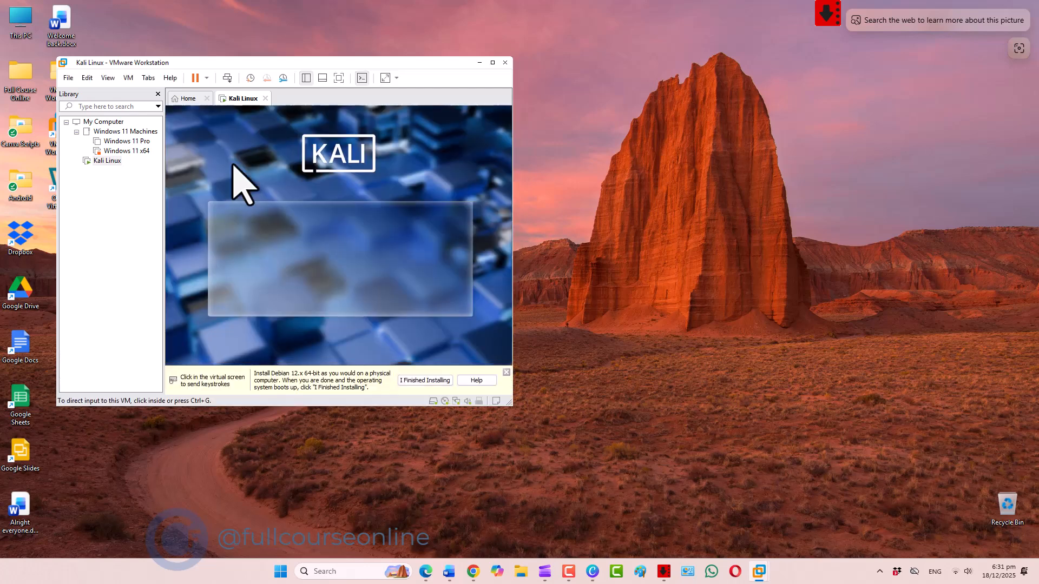
pyautogui.click(258, 226)
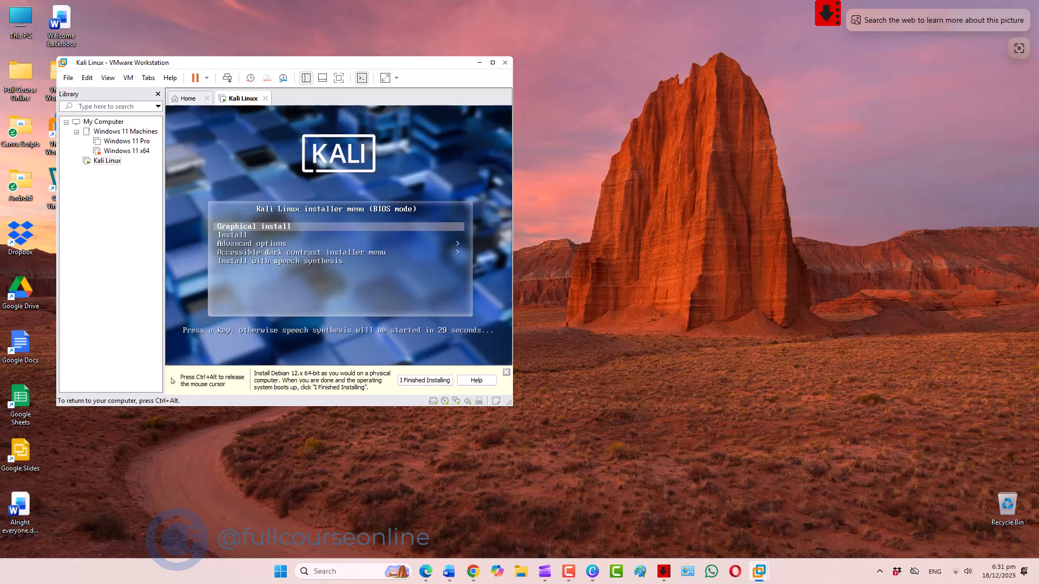
pyautogui.press('Return')
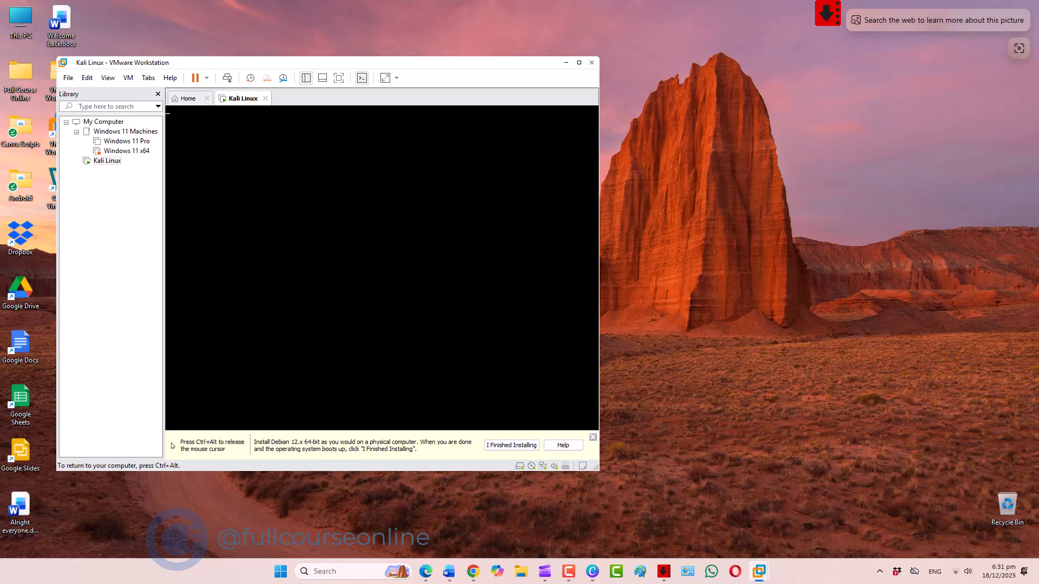
pyautogui.hotkey('ctrl', 'alt')
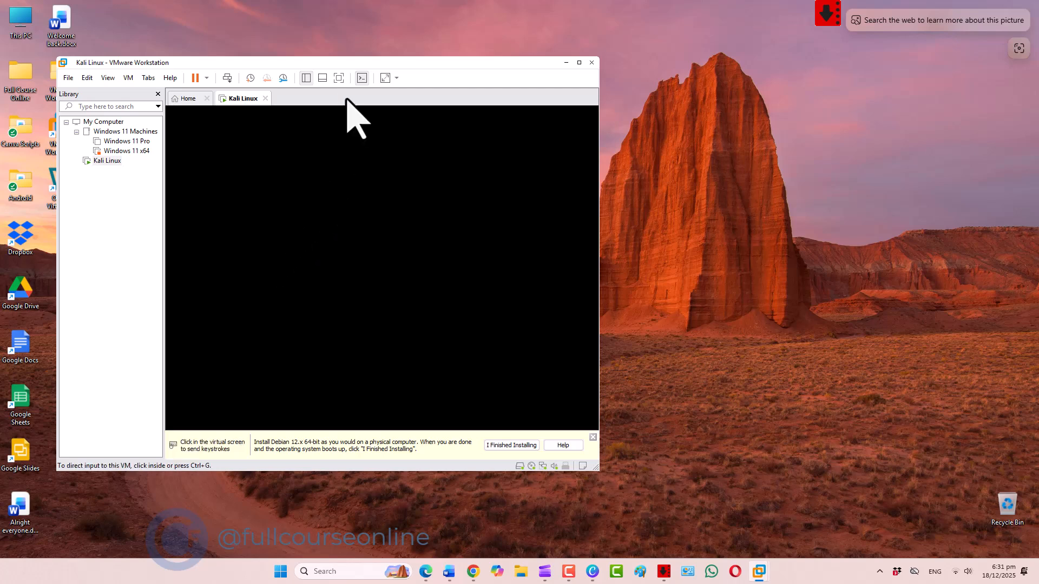
pyautogui.click(340, 79)
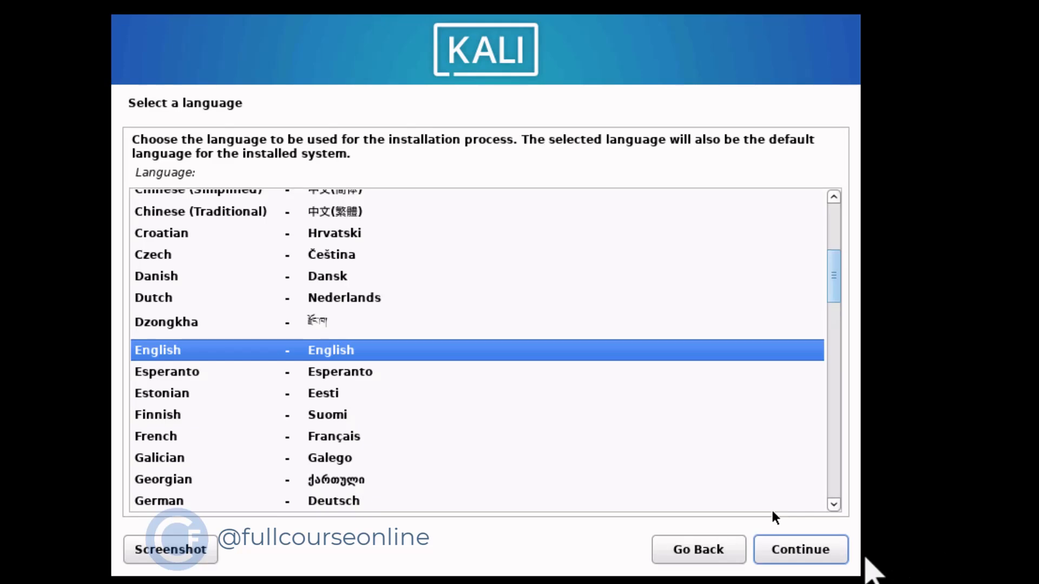
# - Accept English as the language, United States as the location and American English as the keymap in the installer
pyautogui.click(839, 549)
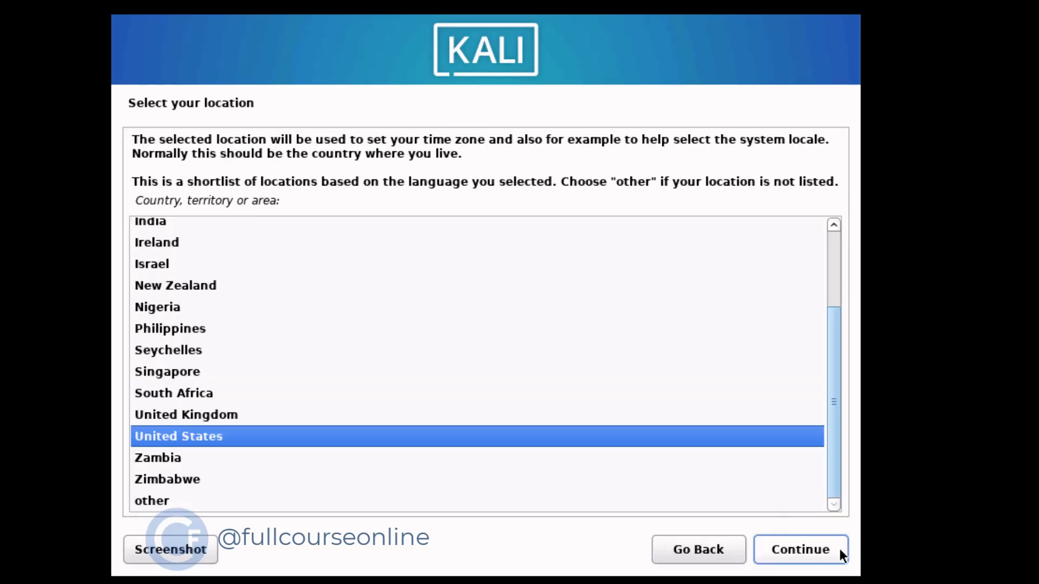
pyautogui.click(839, 548)
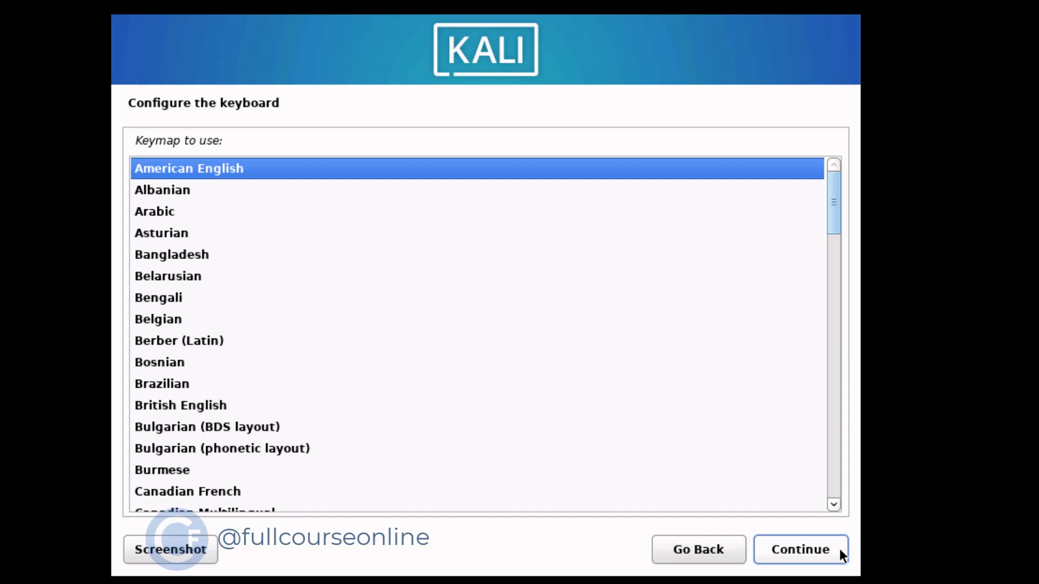
pyautogui.click(839, 549)
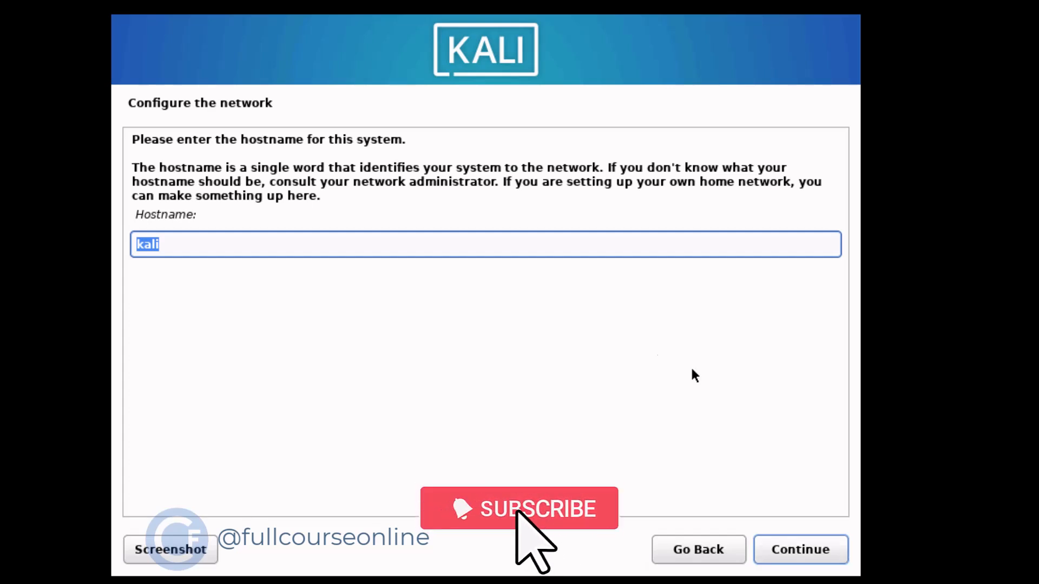
# - Keep "kali" as the system's hostname and continue to the domain name page
pyautogui.click(174, 243)
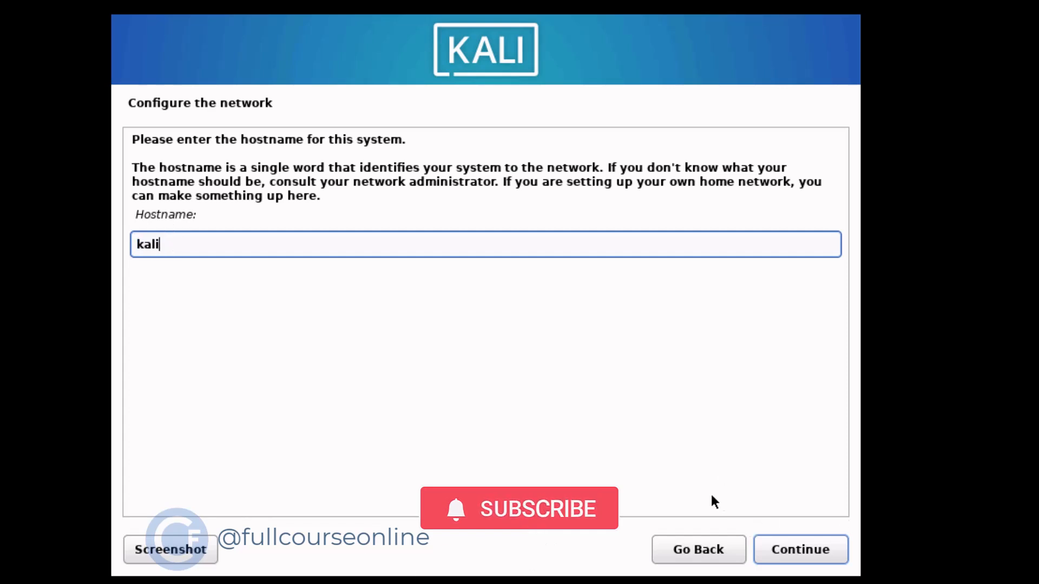
pyautogui.click(801, 544)
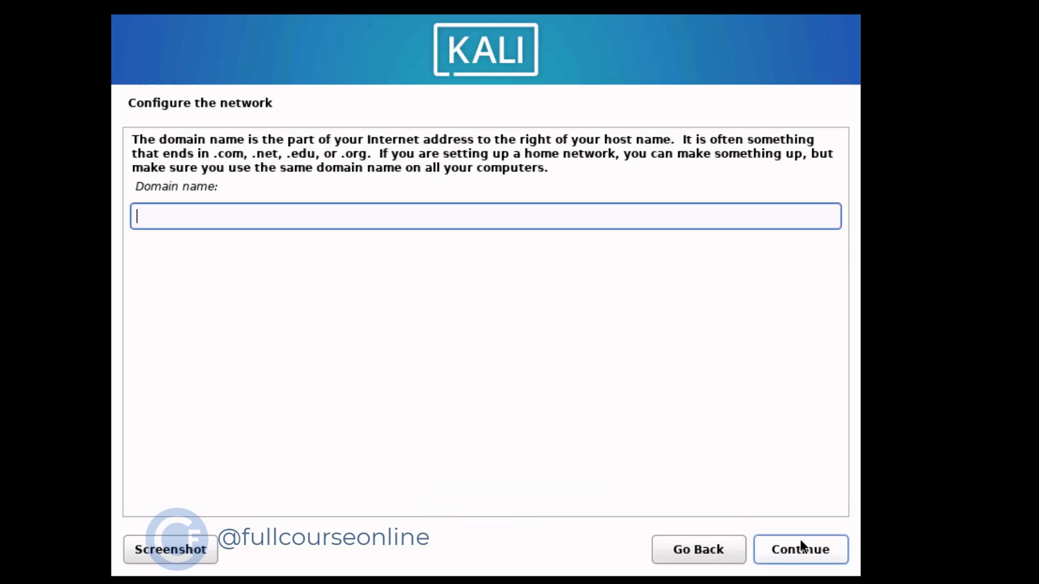